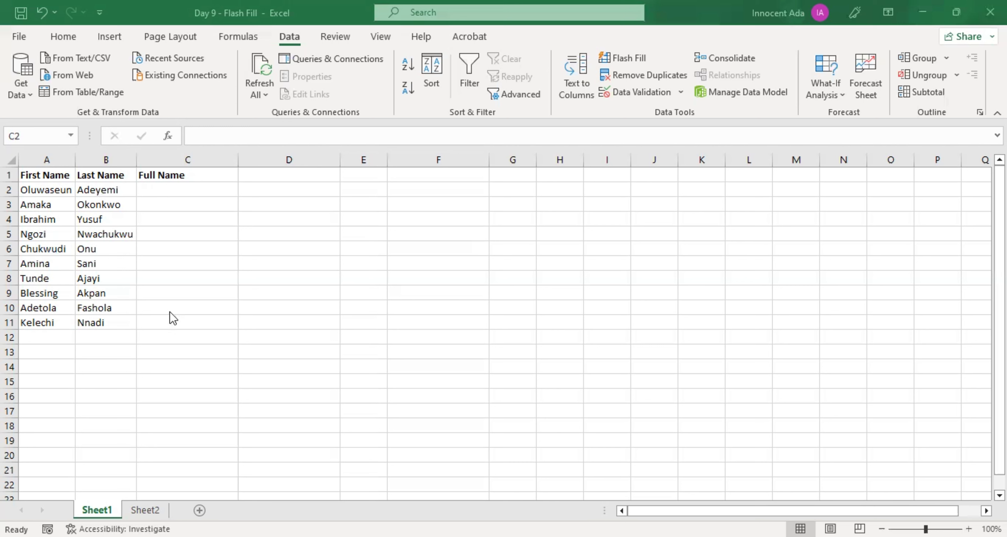
Step: Enter the first row's full name in C2 as first name then last name, and Flash Fill the rest of the Full Name column
{"action": "left_click", "coordinate": [166, 190]}
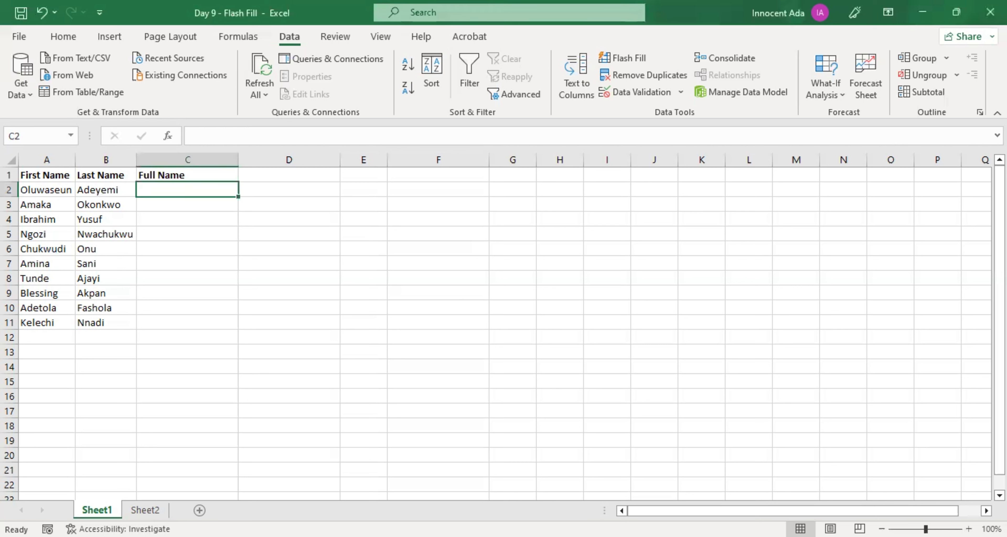
{"action": "key", "text": "Return"}
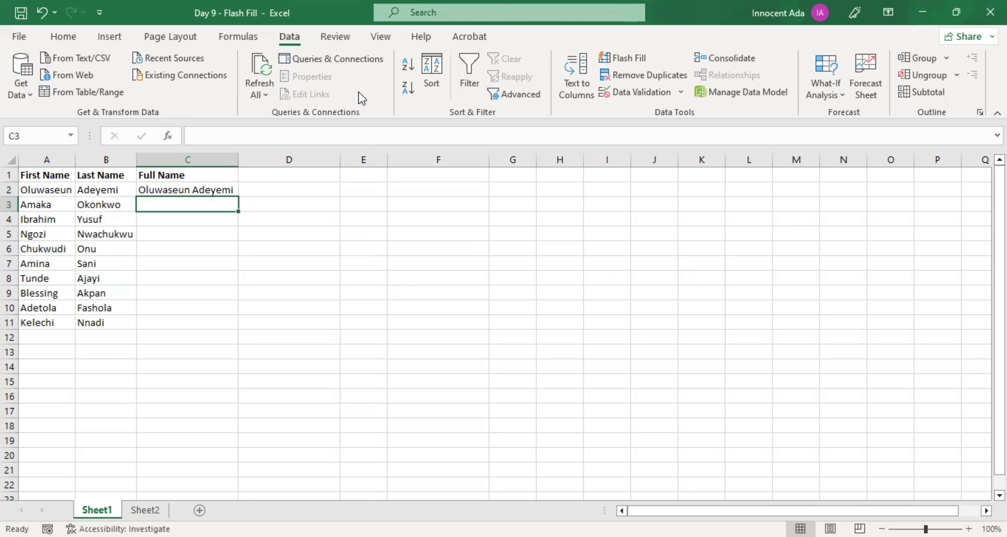
{"action": "left_click", "coordinate": [63, 37]}
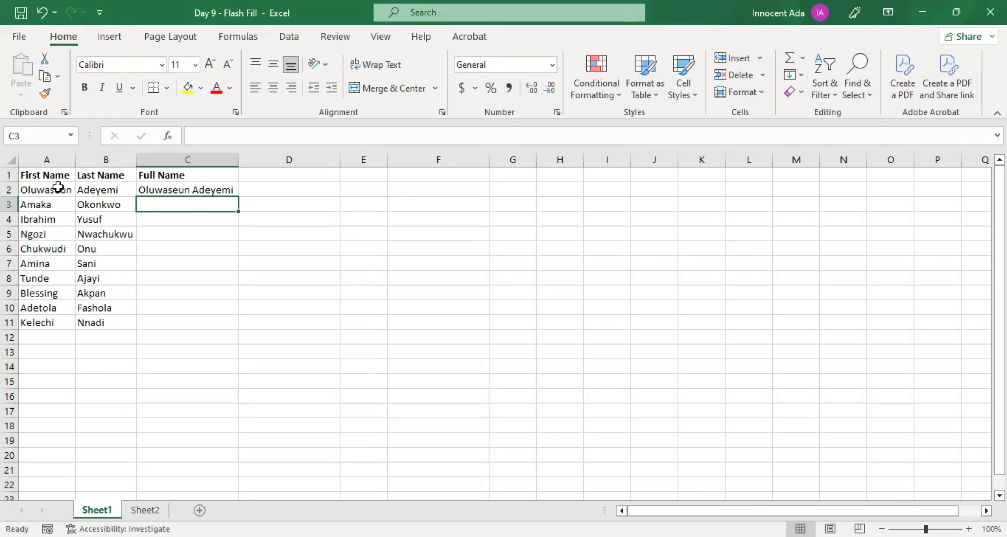
{"action": "left_click", "coordinate": [168, 188]}
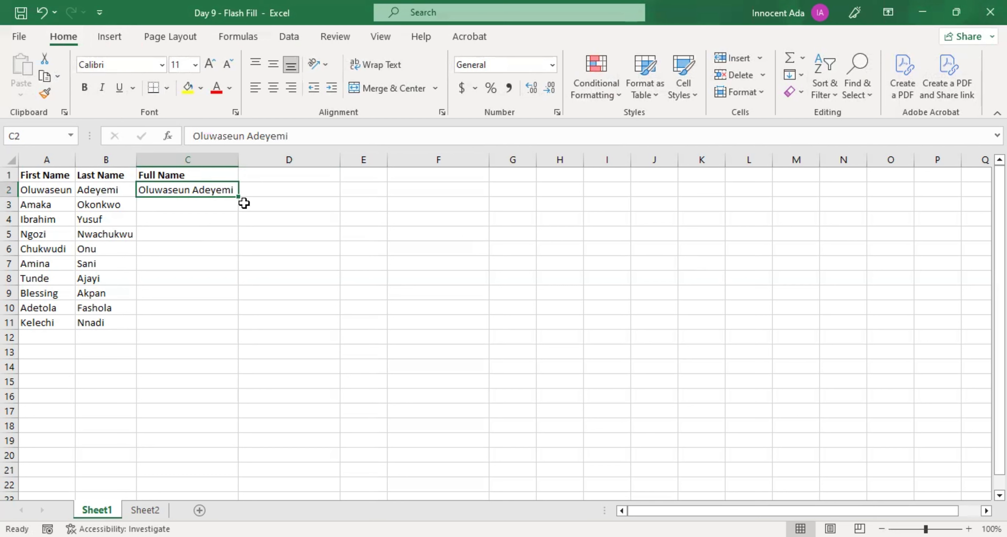
{"action": "left_click", "coordinate": [192, 205]}
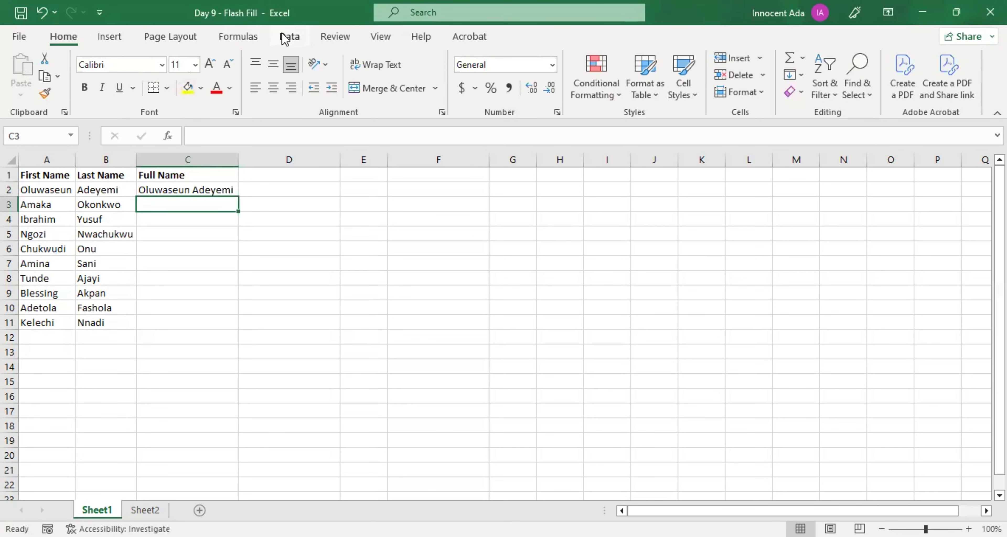
{"action": "left_click", "coordinate": [303, 36]}
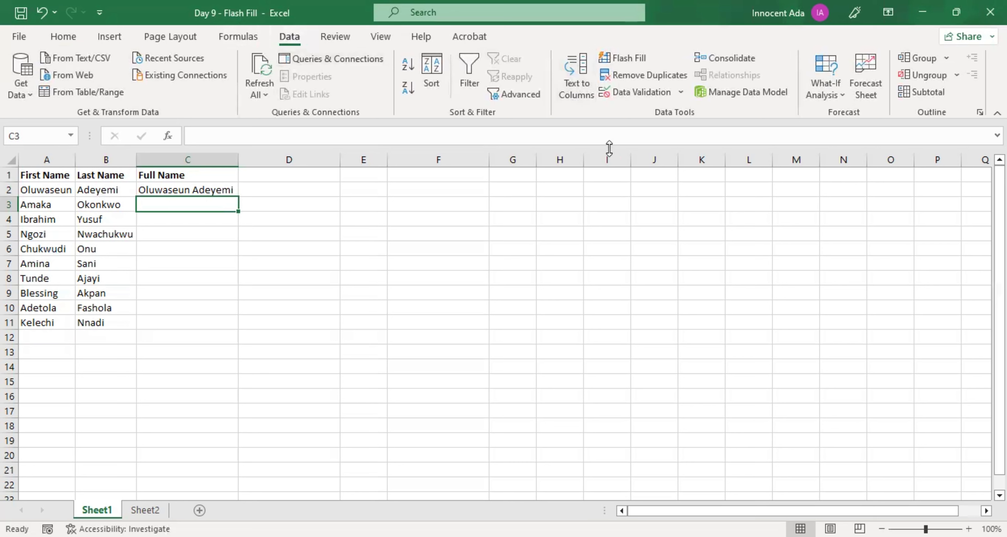
{"action": "left_click", "coordinate": [625, 60]}
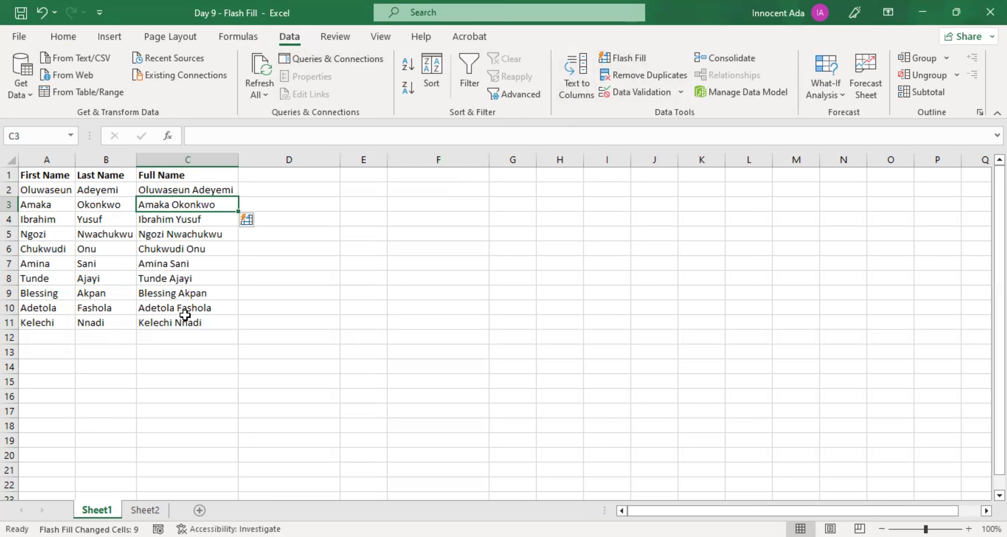
{"action": "left_click", "coordinate": [198, 337]}
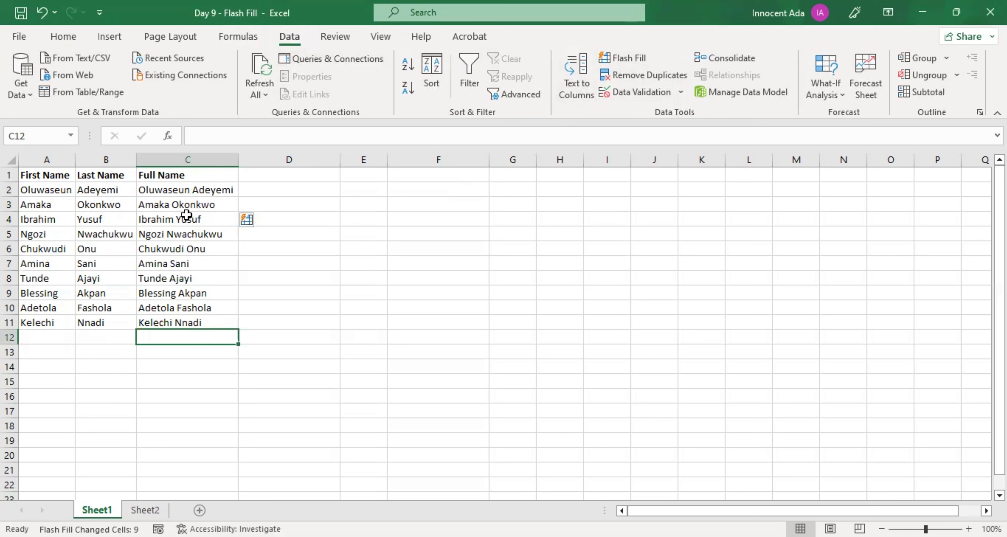
Step: Replace the Full Name entries in C2:C11 with last-name-first versions, using one example in C2 and Flash Fill for the rest
{"action": "left_click_drag", "start_coordinate": [186, 190], "coordinate": [193, 320]}
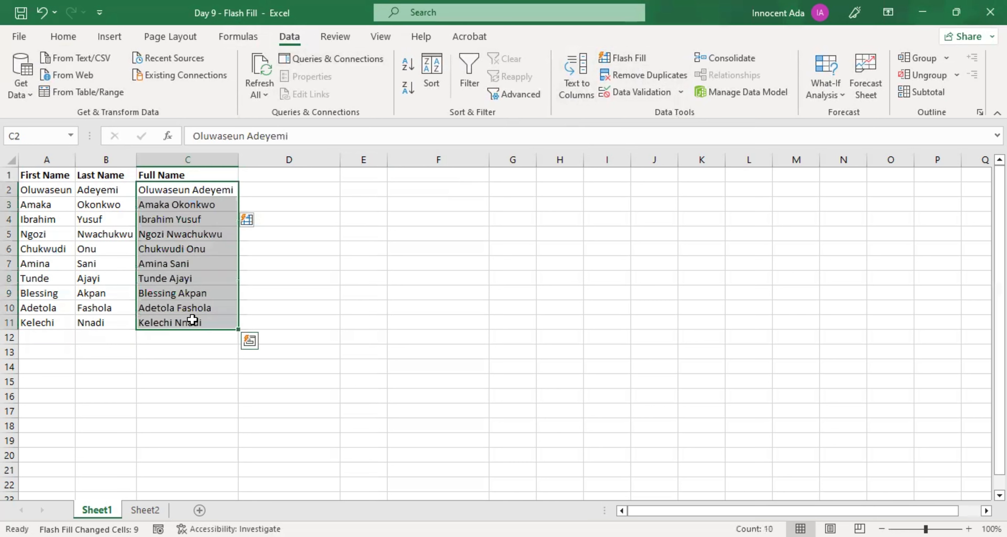
{"action": "key", "text": "Delete"}
{"action": "left_click", "coordinate": [168, 192]}
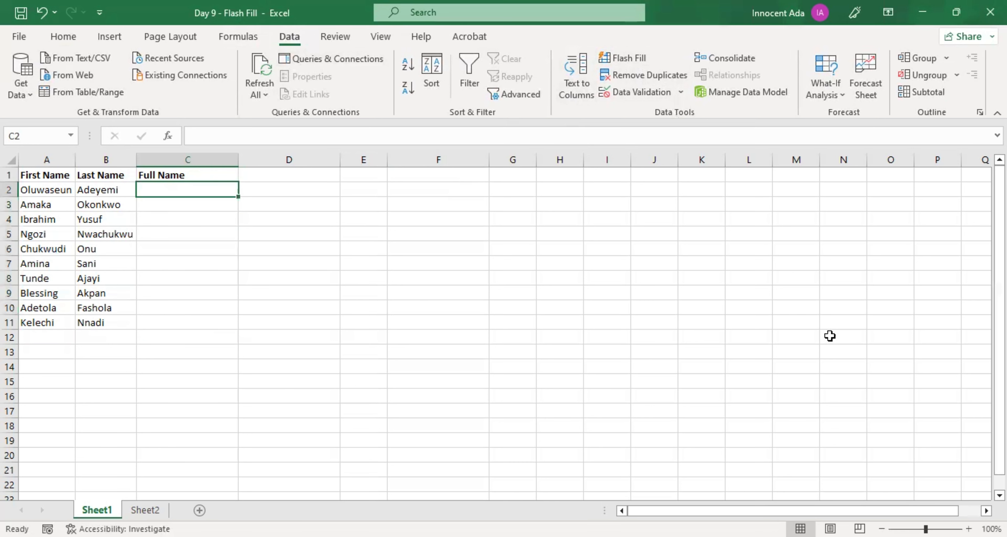
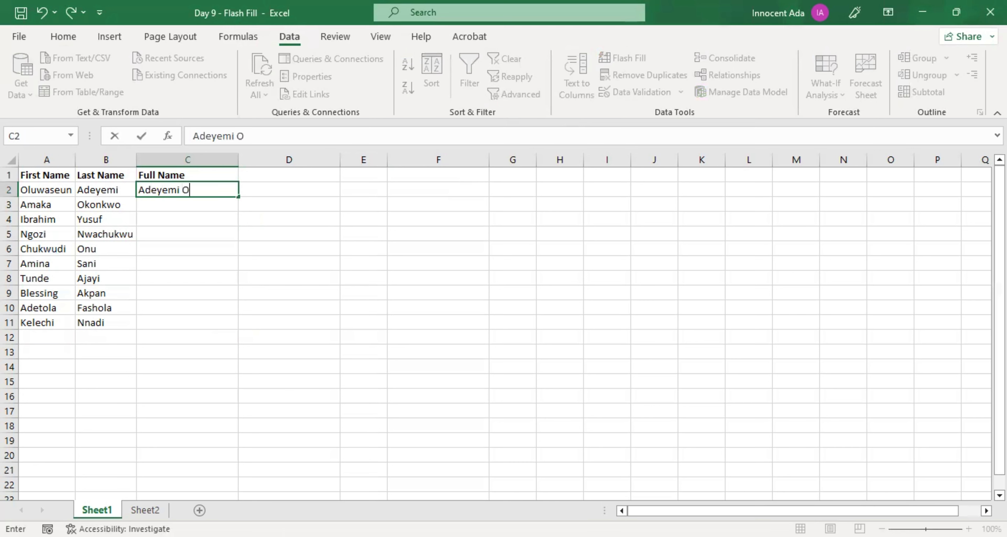
{"action": "left_click", "coordinate": [192, 206]}
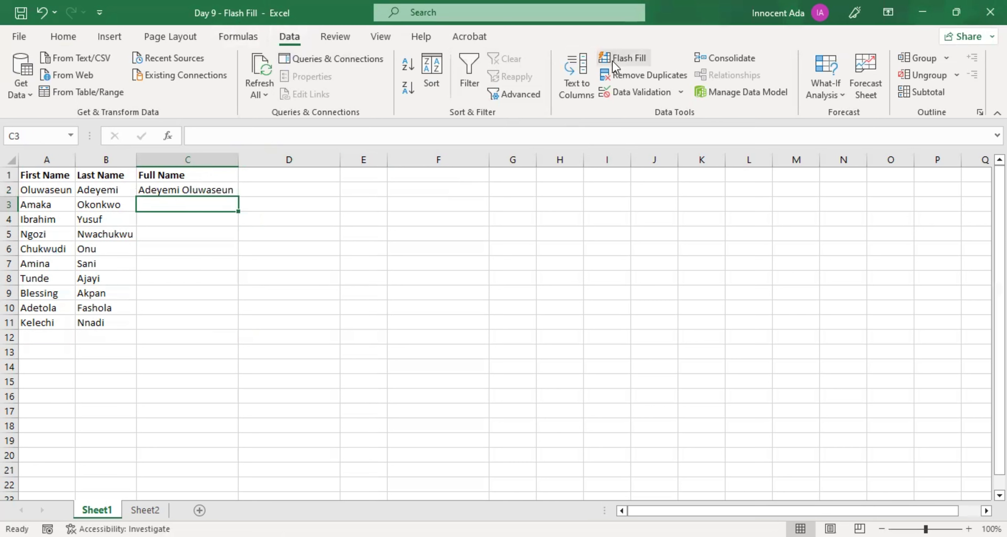
{"action": "left_click", "coordinate": [622, 59]}
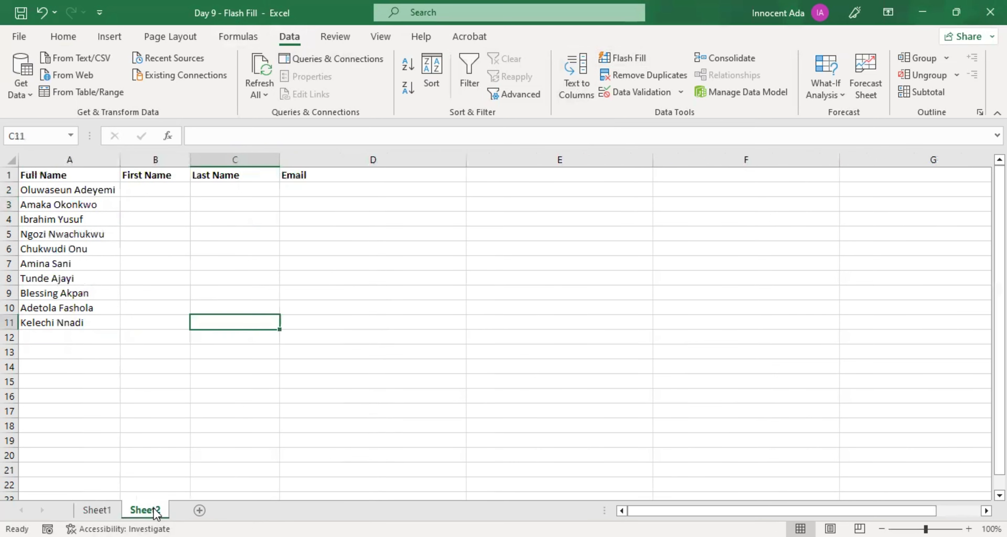
Step: On Sheet2, enter the first row's first name in B2 and Flash Fill the rest of the First Name column
{"action": "left_click", "coordinate": [145, 510]}
{"action": "left_click", "coordinate": [144, 189]}
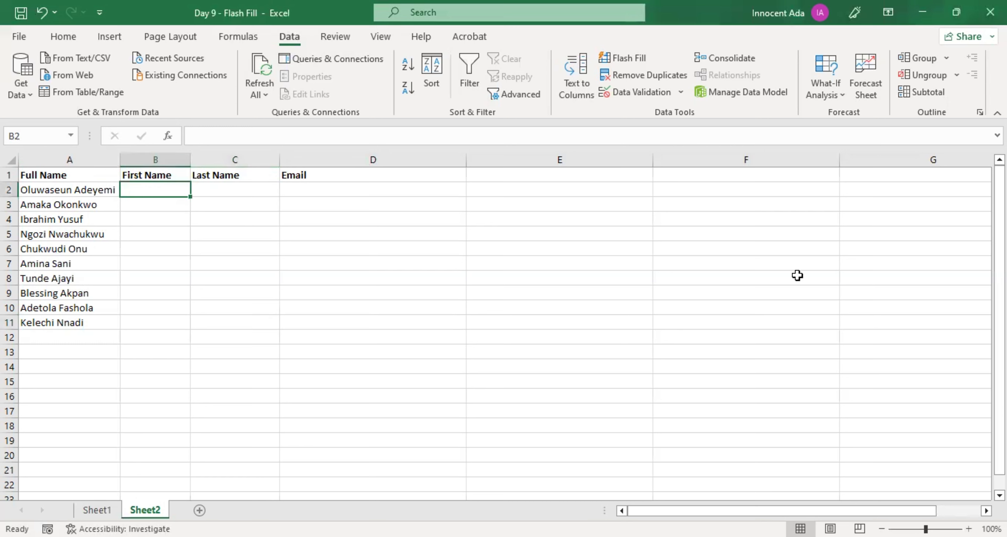
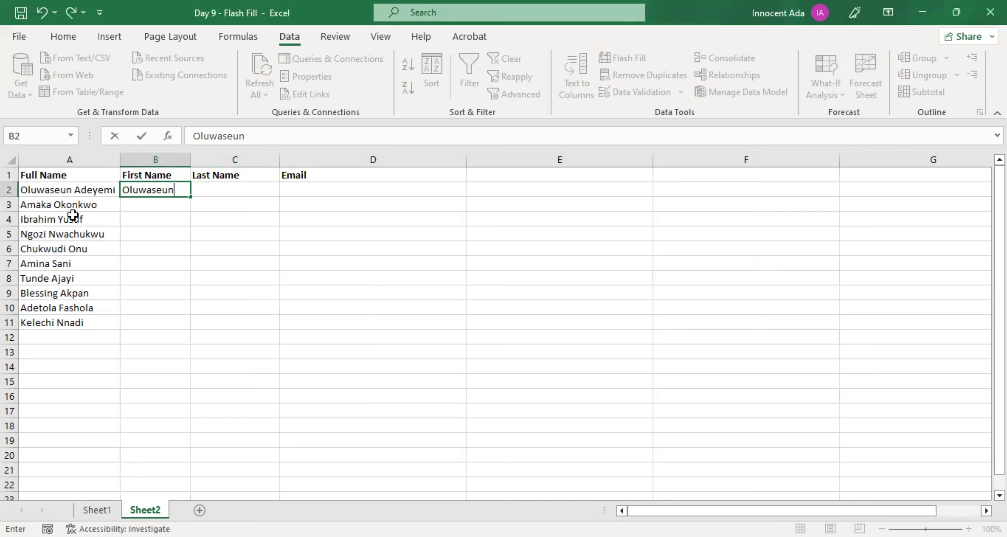
{"action": "left_click", "coordinate": [147, 206]}
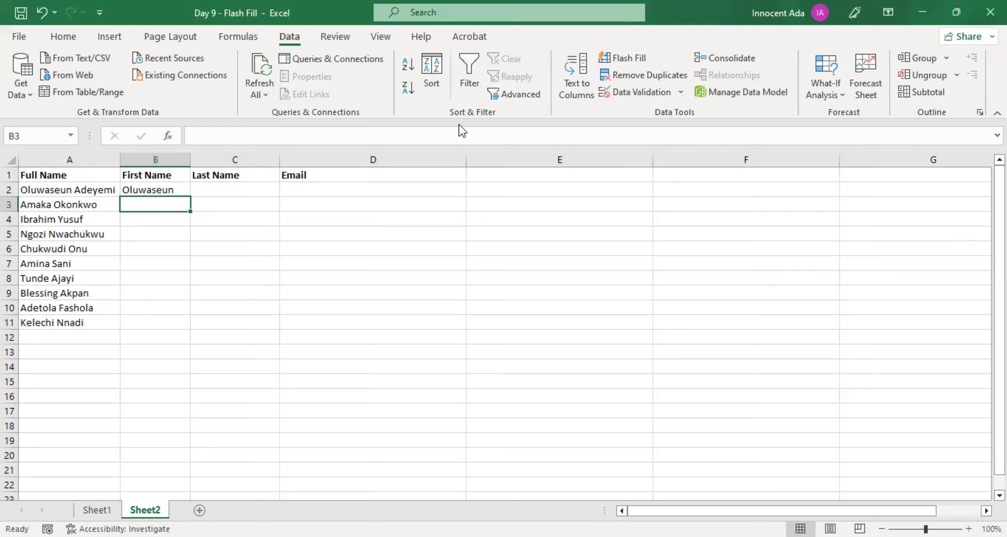
{"action": "left_click", "coordinate": [626, 58]}
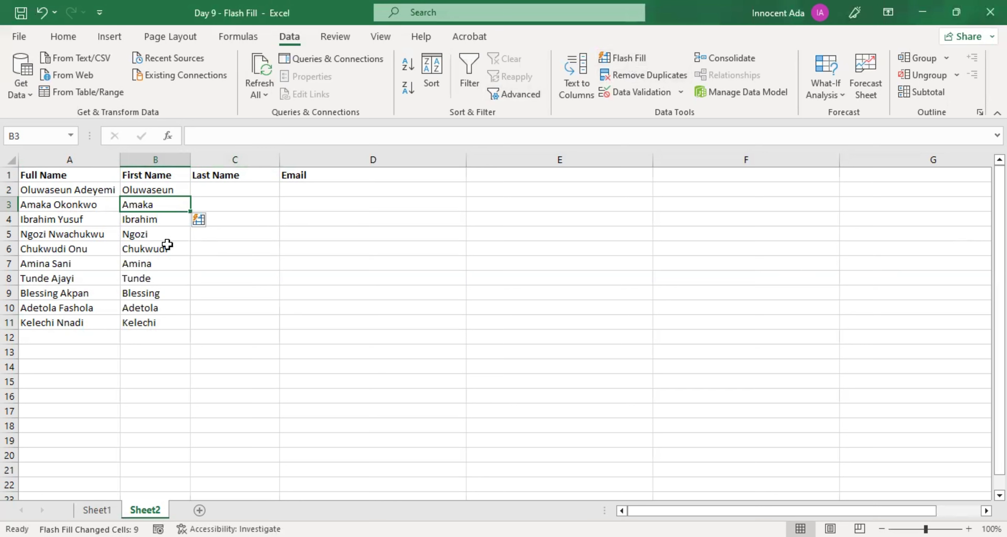
Step: Enter the first row's last name in C2 and Flash Fill the rest of the Last Name column
{"action": "left_click", "coordinate": [227, 189]}
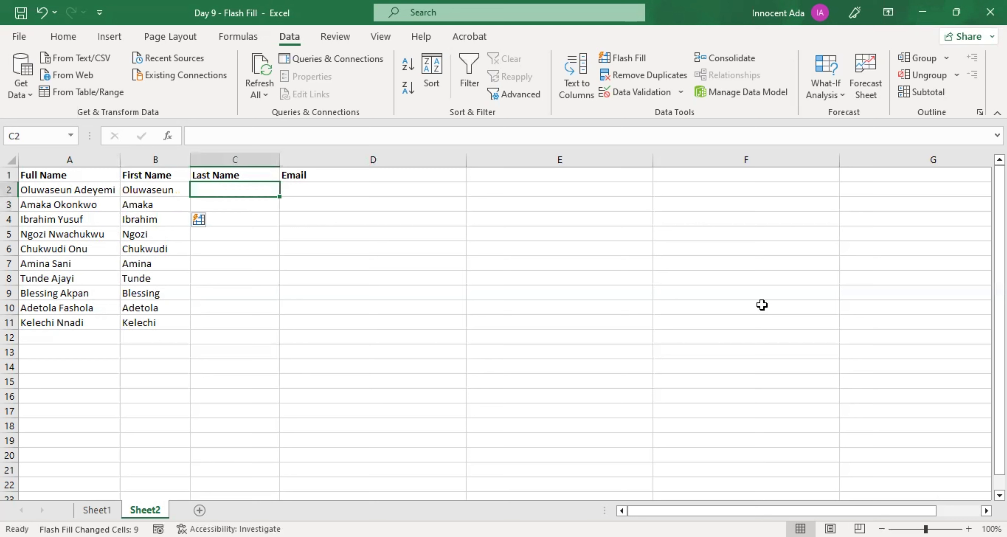
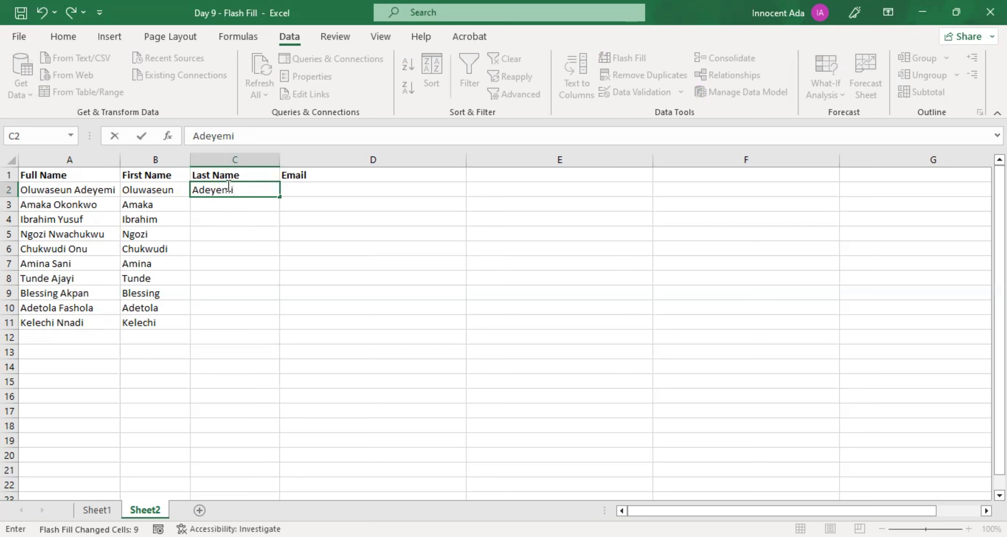
{"action": "left_click", "coordinate": [218, 206]}
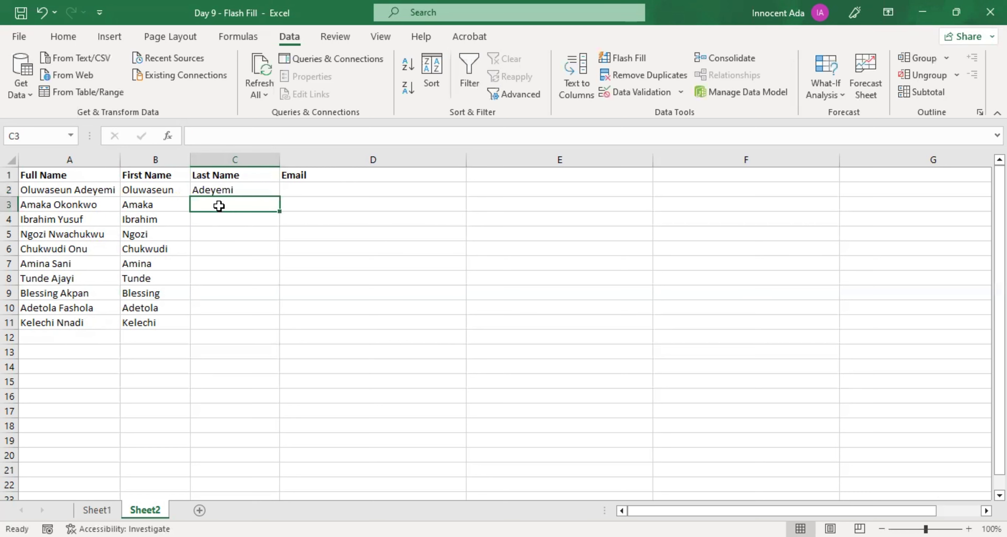
{"action": "left_click", "coordinate": [626, 63]}
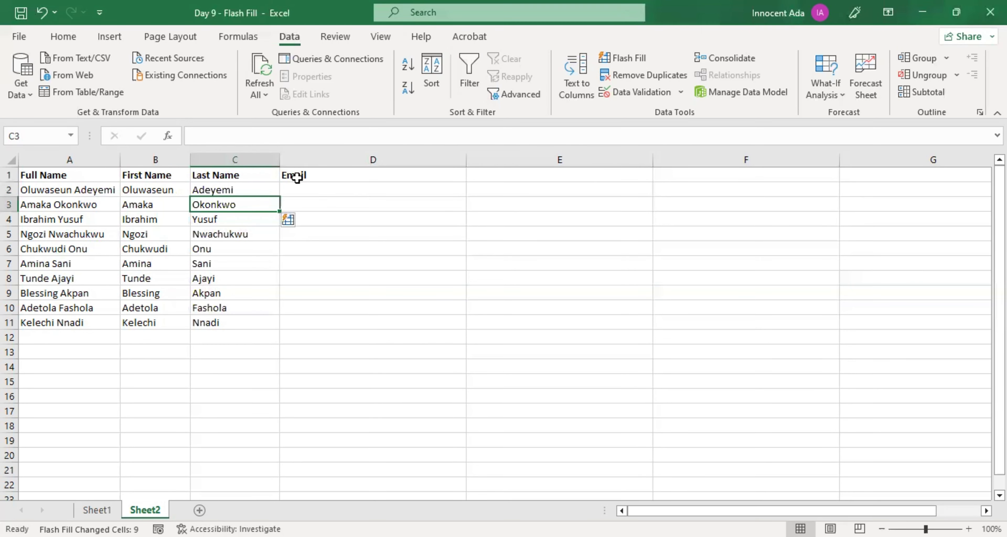
{"action": "left_click", "coordinate": [330, 189]}
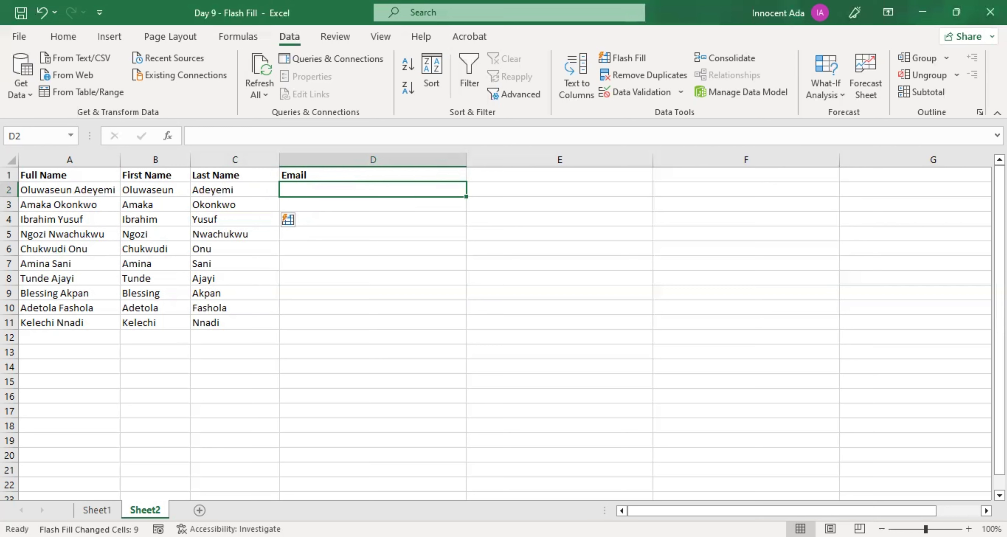
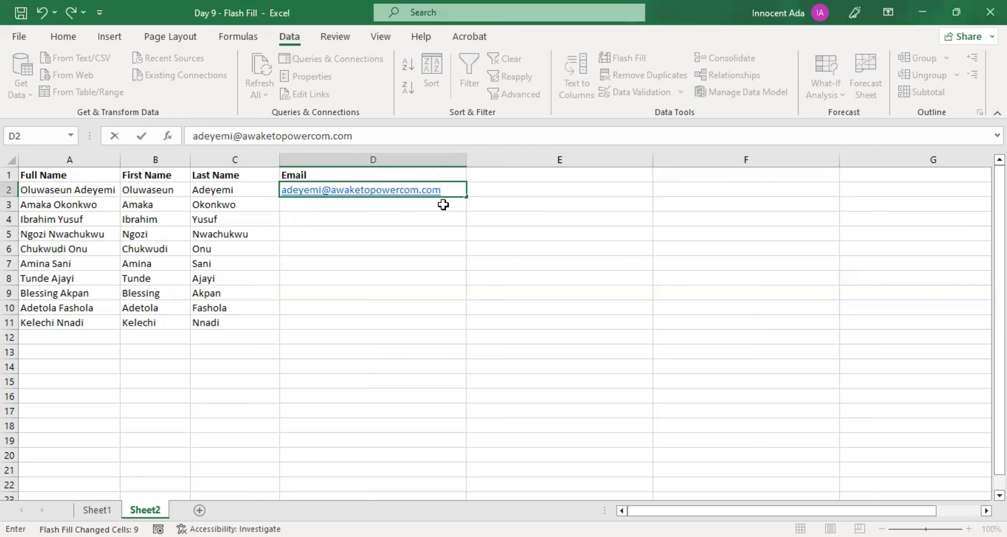
{"action": "key", "text": "Return"}
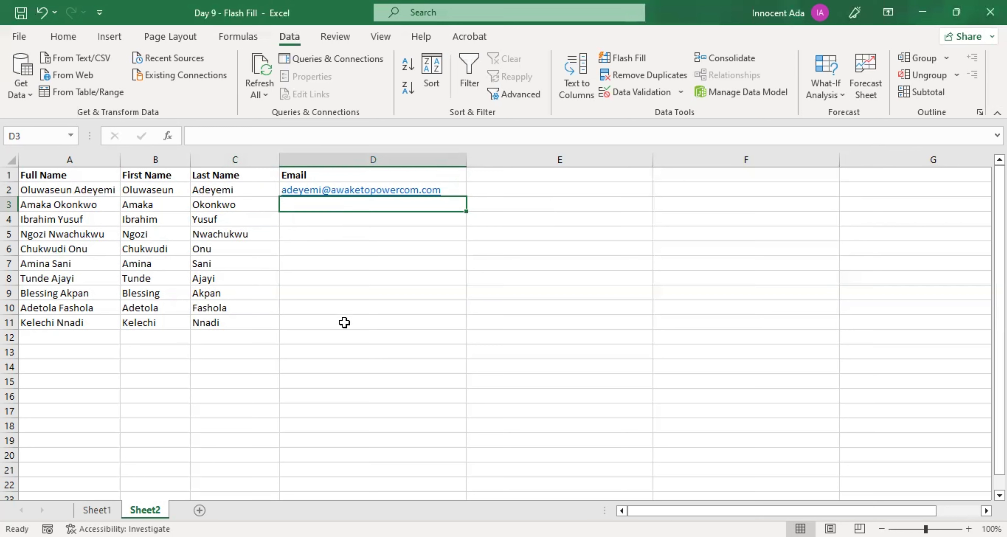
{"action": "left_click", "coordinate": [618, 60]}
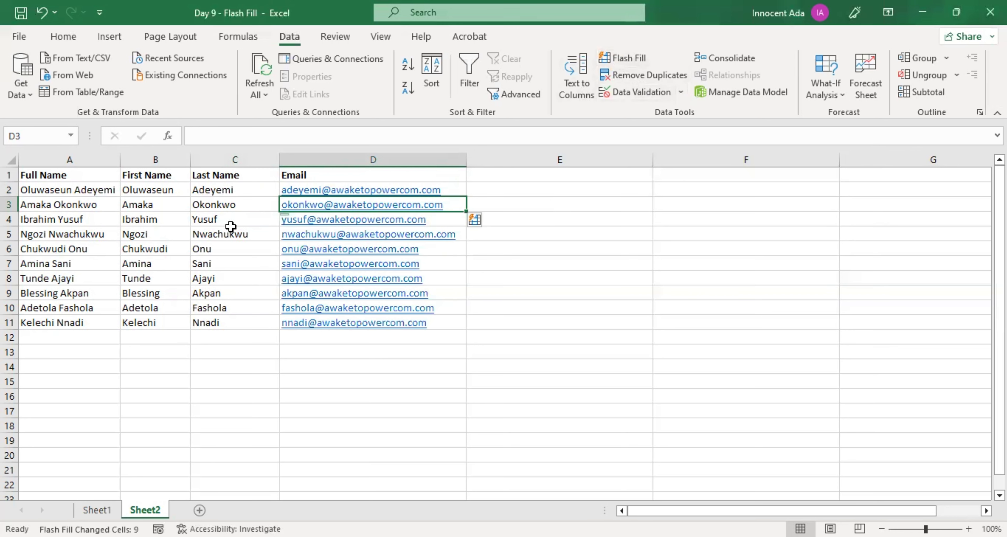